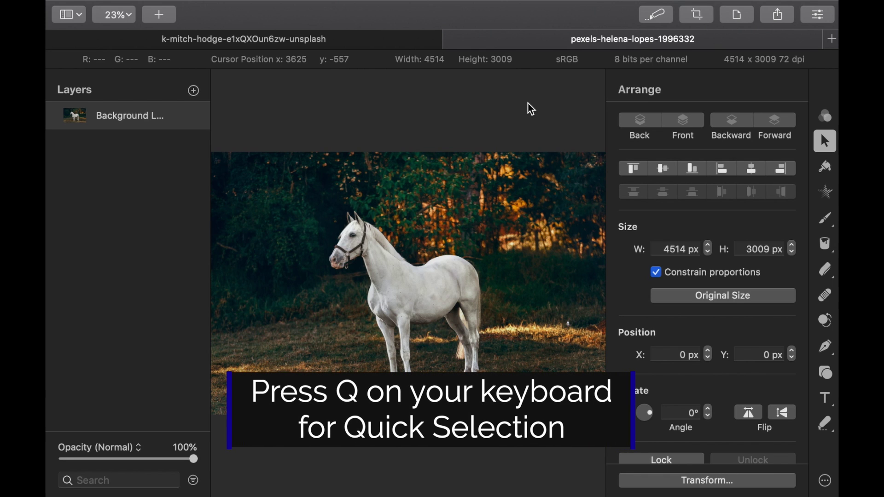
With Quick Selection in Add mode, select the horse's neck, body, chest, forelegs, belly, hindquarter and hind leg.
key("q")
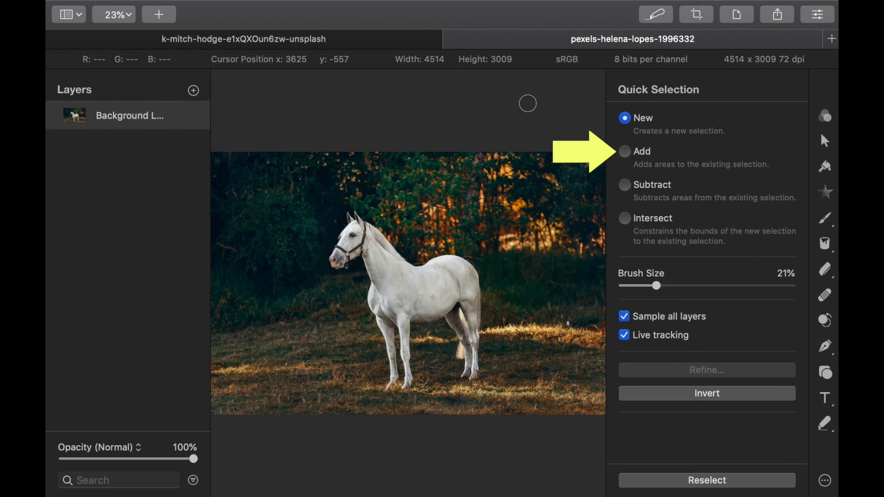
left_click(624, 151)
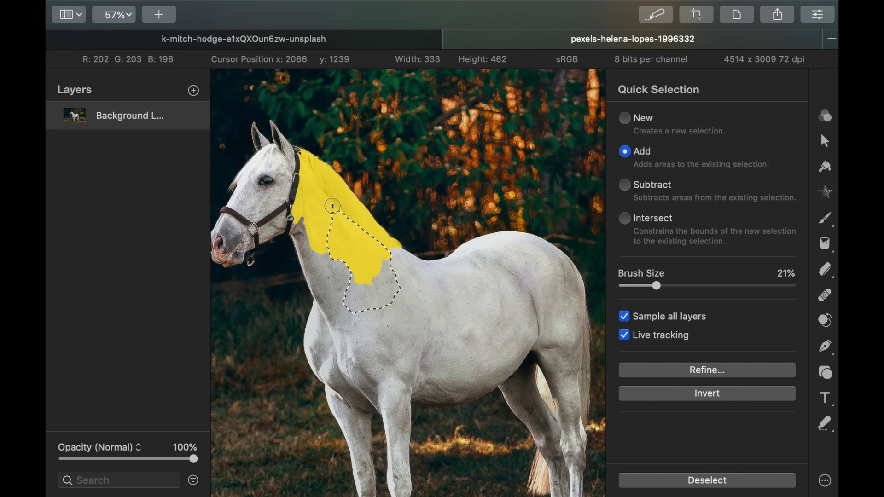
mouse_move(368, 295)
left_mouse_down()
mouse_move(490, 268)
mouse_move(456, 367)
left_mouse_up()
scroll(456, 367, "down", 3)
left_click_drag(297, 230, 299, 276)
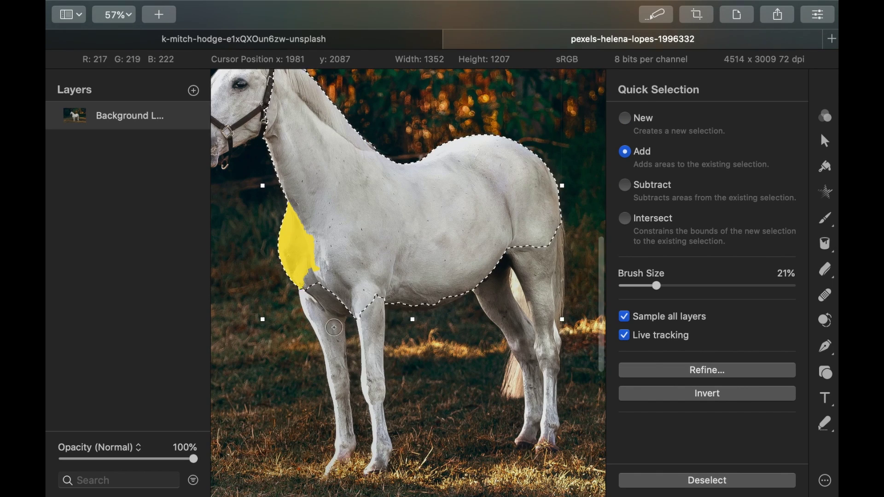
left_click_drag(371, 350, 371, 395)
left_click_drag(323, 285, 331, 364)
left_click_drag(456, 313, 468, 341)
left_click_drag(516, 240, 548, 295)
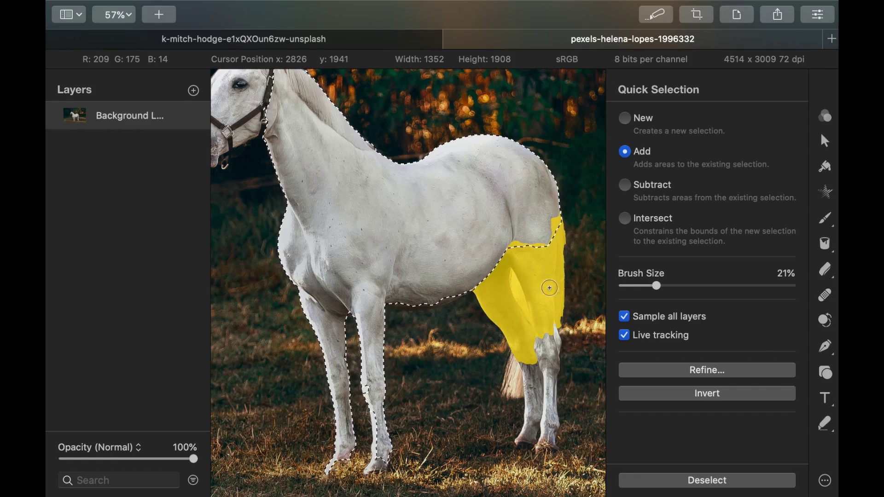
left_click_drag(523, 364, 525, 433)
Add the hooves and the remaining foreleg to the horse selection.
scroll(324, 338, "up", 3)
left_click(323, 338)
scroll(323, 337, "down", 3)
left_click_drag(403, 231, 412, 299)
left_click_drag(428, 421, 456, 449)
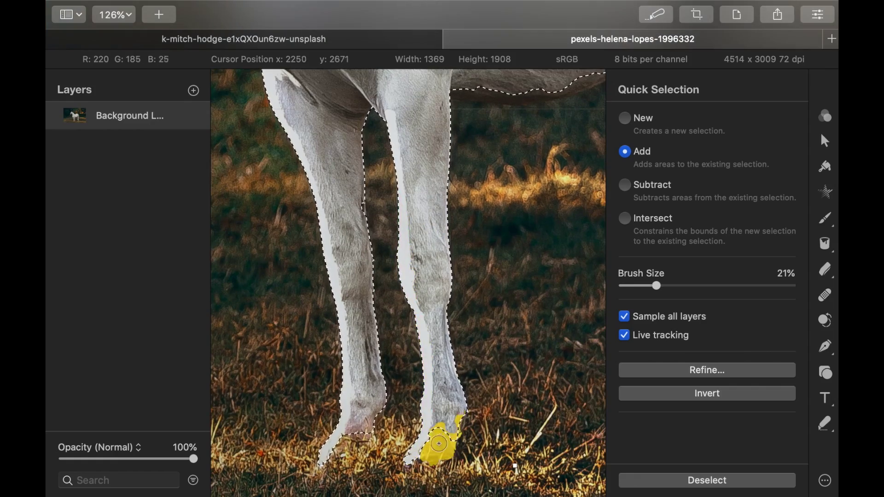
left_click_drag(350, 406, 352, 417)
Add the horse's forehead, ears, cheek, nose, muzzle and mouth to the selection.
scroll(362, 98, "up", 3)
scroll(362, 98, "up", 3)
left_click_drag(370, 170, 359, 120)
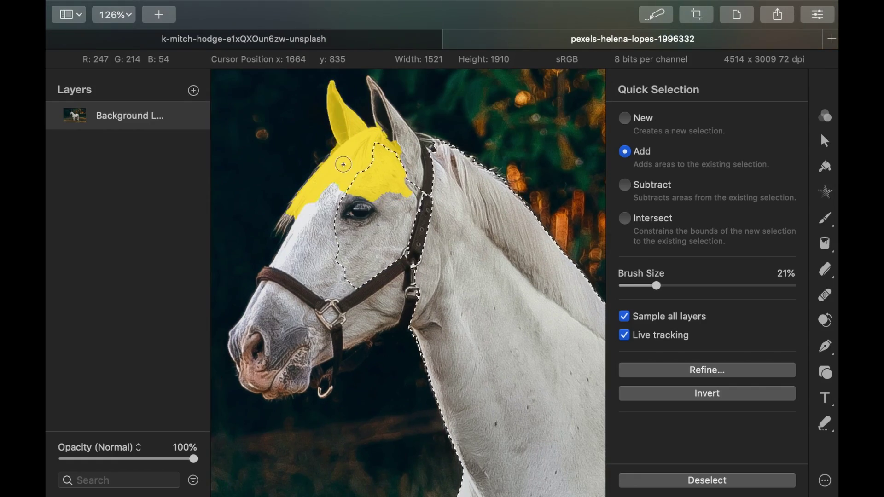
left_click_drag(323, 217, 346, 243)
mouse_move(286, 304)
left_mouse_down()
mouse_move(265, 299)
mouse_move(254, 349)
mouse_move(315, 347)
mouse_move(253, 369)
left_mouse_up()
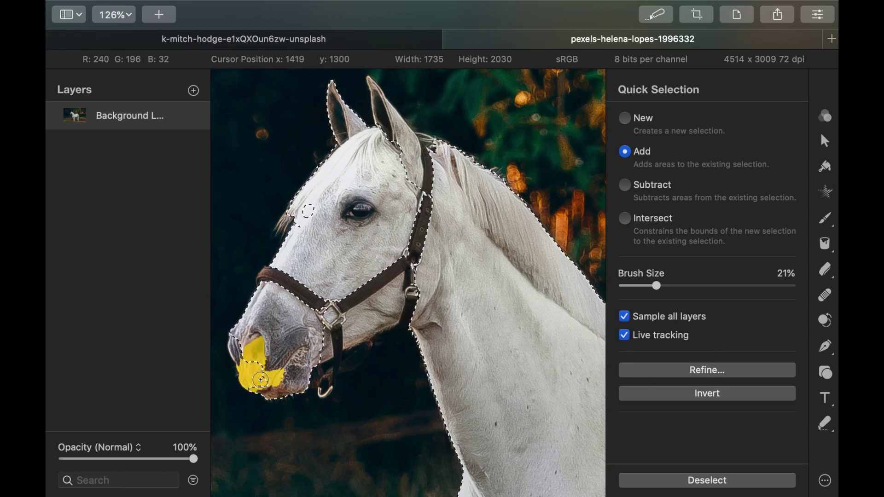
mouse_move(285, 340)
left_mouse_down()
mouse_move(300, 354)
mouse_move(282, 362)
left_mouse_up()
Fill in remaining gaps, including the right leg and fetlock, to complete the horse selection.
left_click_drag(360, 138, 382, 175)
scroll(382, 185, "down", 5)
left_click_drag(350, 231, 354, 249)
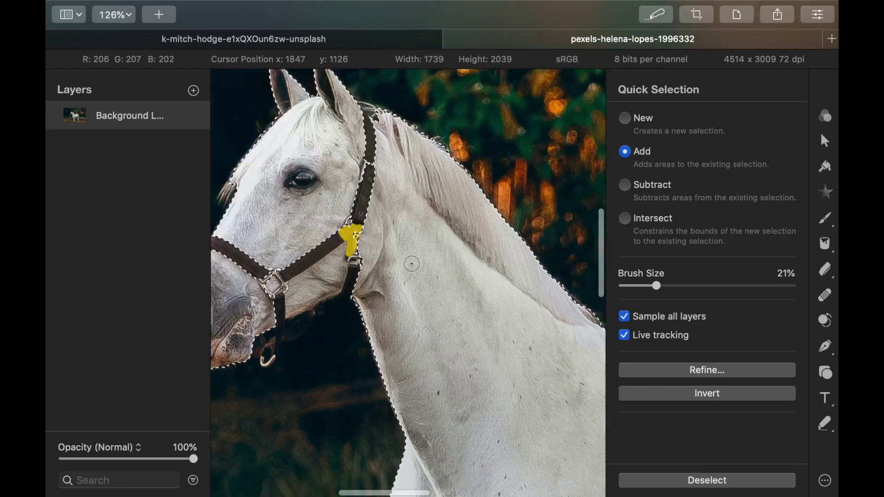
scroll(354, 249, "down", 10)
left_click_drag(460, 79, 479, 138)
mouse_move(414, 435)
left_mouse_down()
mouse_move(460, 428)
mouse_move(479, 294)
left_mouse_up()
left_click_drag(472, 341, 465, 428)
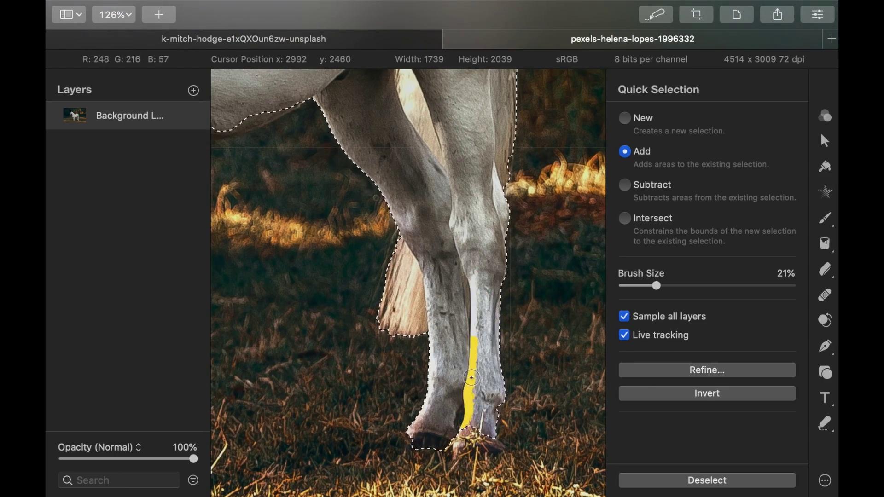
scroll(479, 323, "up", 5)
left_click_drag(493, 337, 488, 303)
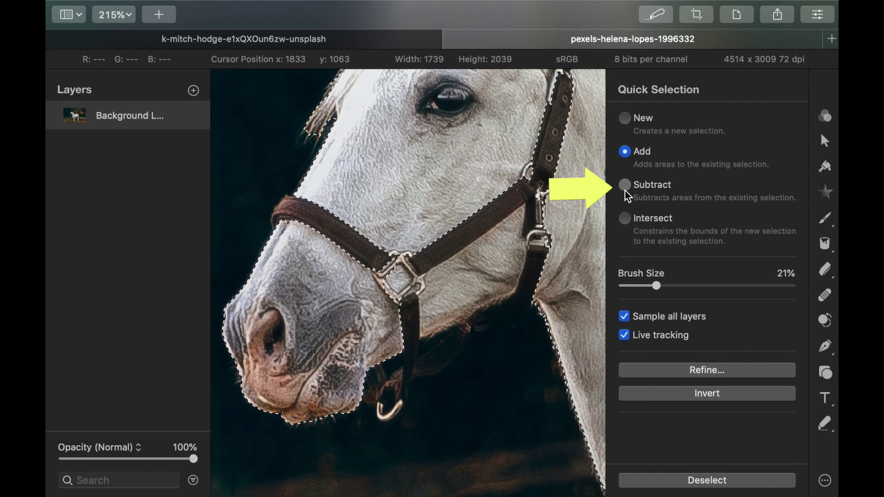
In Subtract mode, remove the halter strap, cheek strap and noseband from the horse selection.
left_click(626, 192)
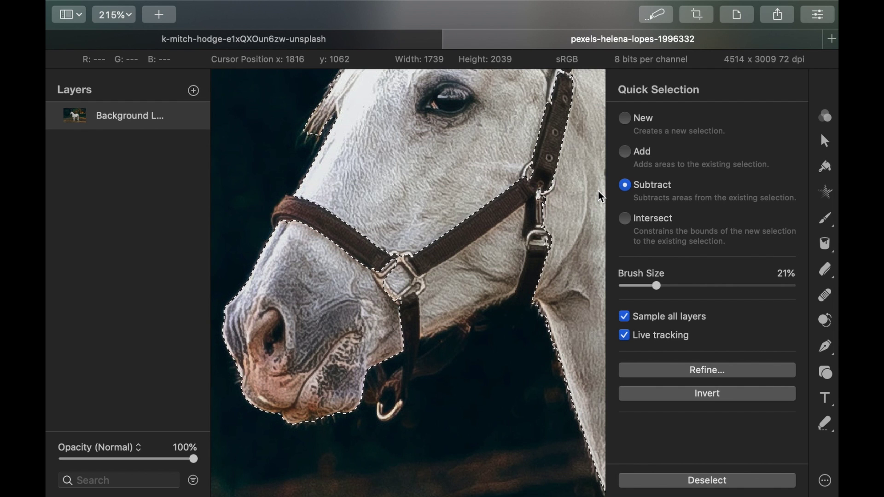
scroll(576, 193, "up", 4)
left_click_drag(538, 81, 536, 210)
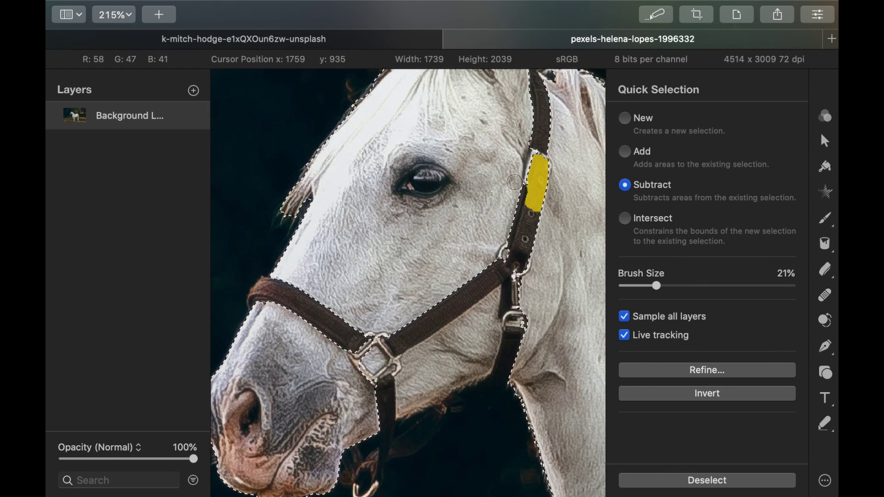
mouse_move(270, 288)
left_mouse_down()
mouse_move(357, 343)
mouse_move(395, 350)
left_mouse_up()
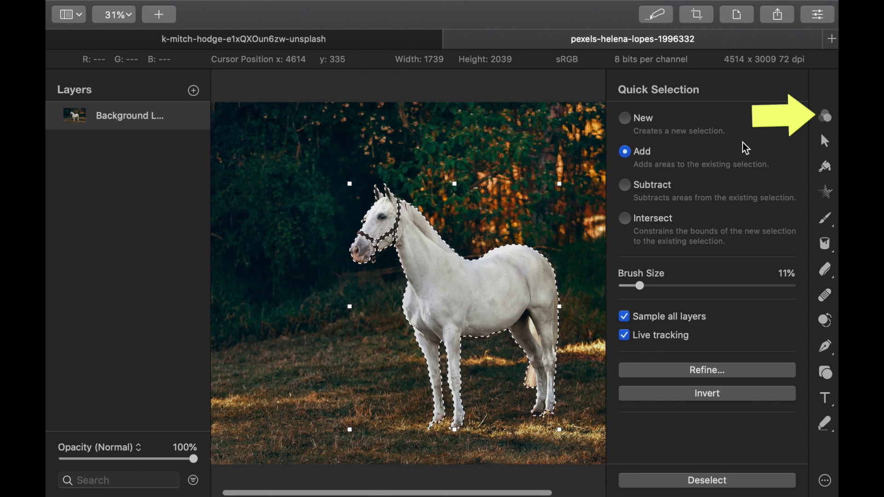
Enable the Replace Color adjustment in Color Adjustments for the selected horse.
left_click(827, 118)
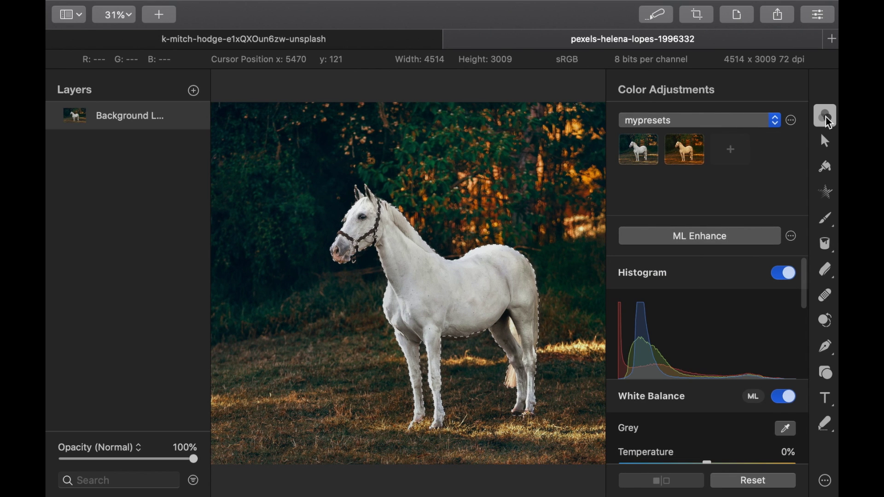
scroll(696, 342, "down", 10)
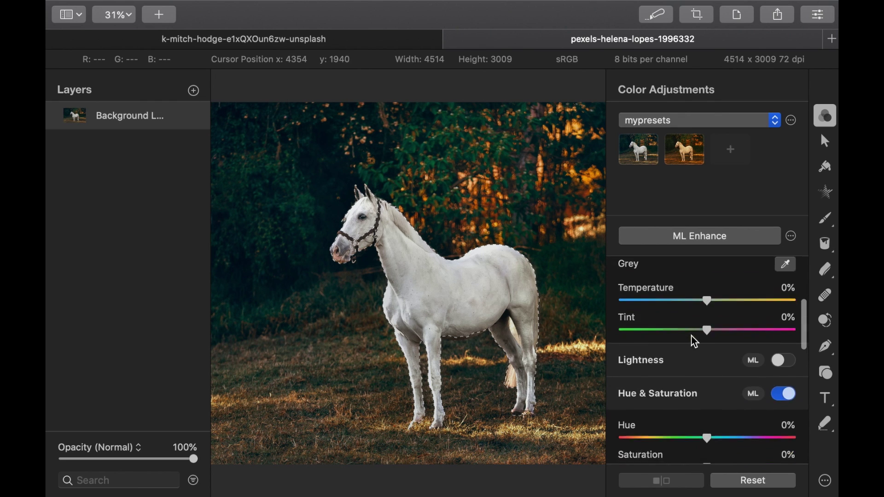
left_click(726, 379)
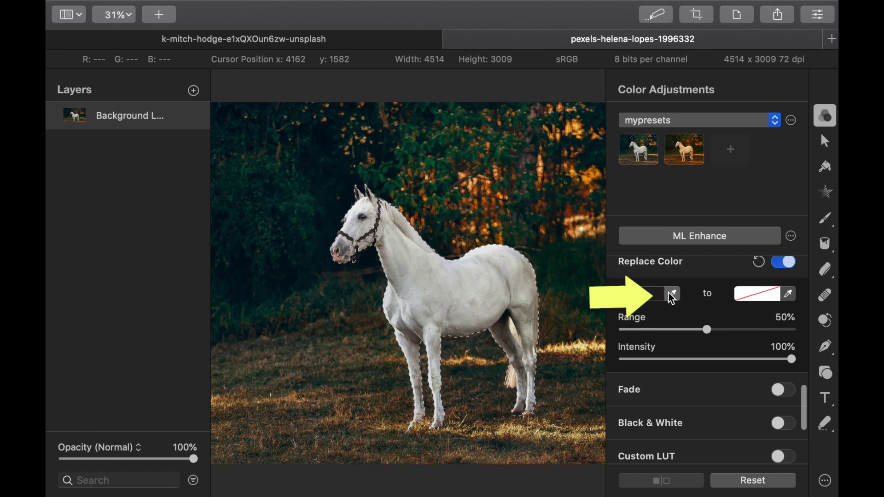
Sample the horse's coat as the Replace Color source and pick a dark target swatch.
left_click(672, 294)
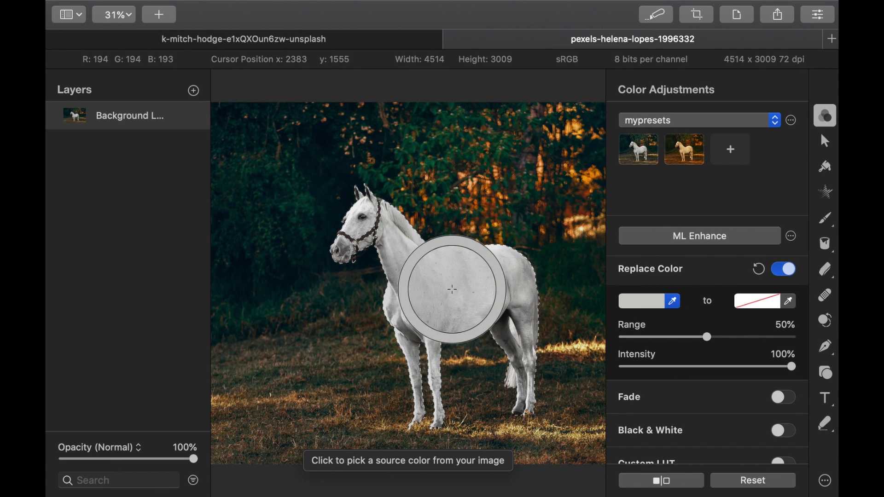
left_click(451, 287)
left_click(790, 297)
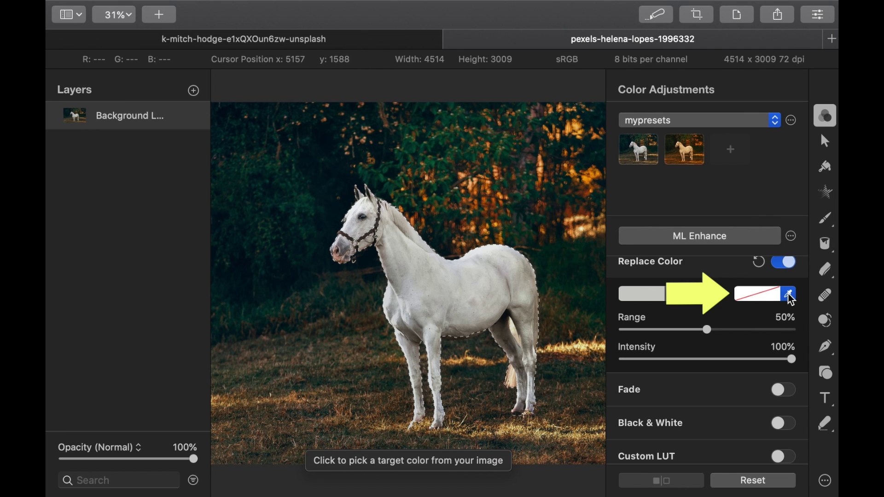
left_click(759, 298)
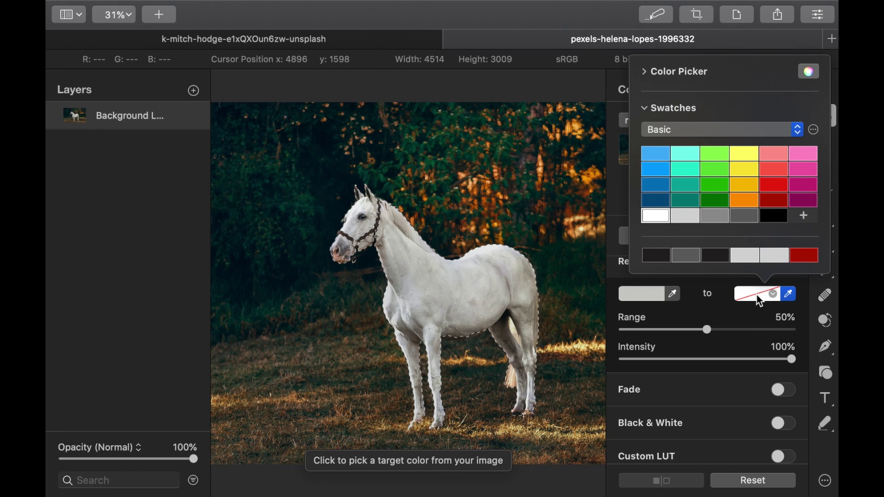
left_click(659, 259)
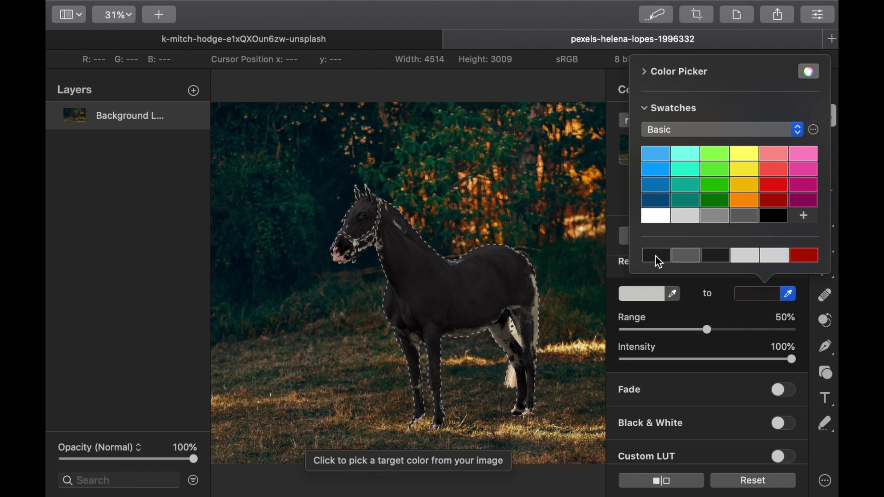
Lower Hue & Saturation's Saturation to -67% to remove the horse's warm tint.
left_click(745, 256)
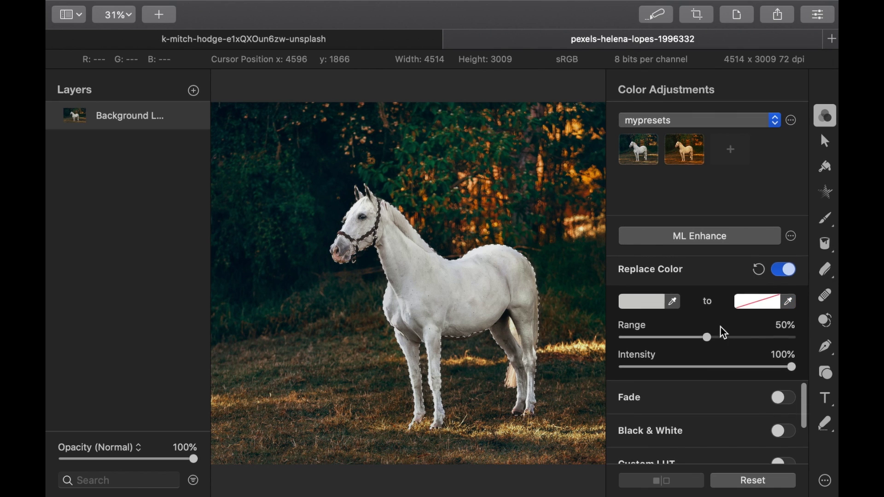
scroll(720, 332, "up", 5)
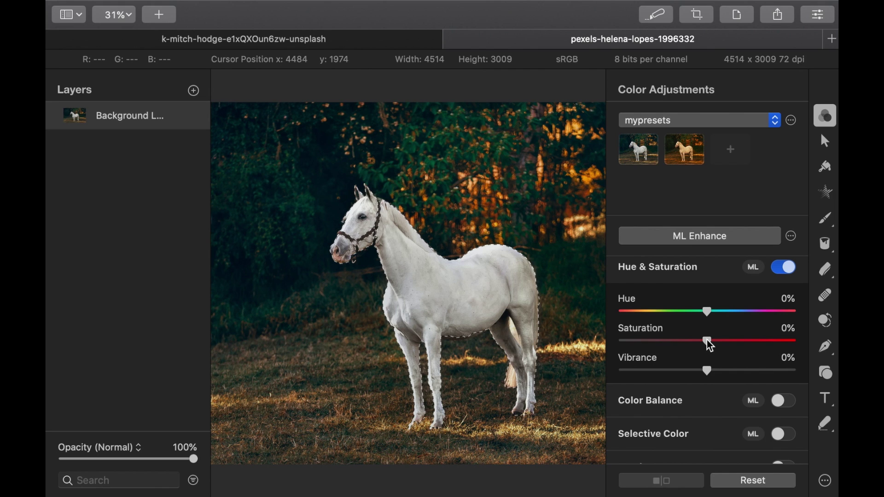
left_click_drag(710, 346, 653, 349)
scroll(786, 288, "down", 10)
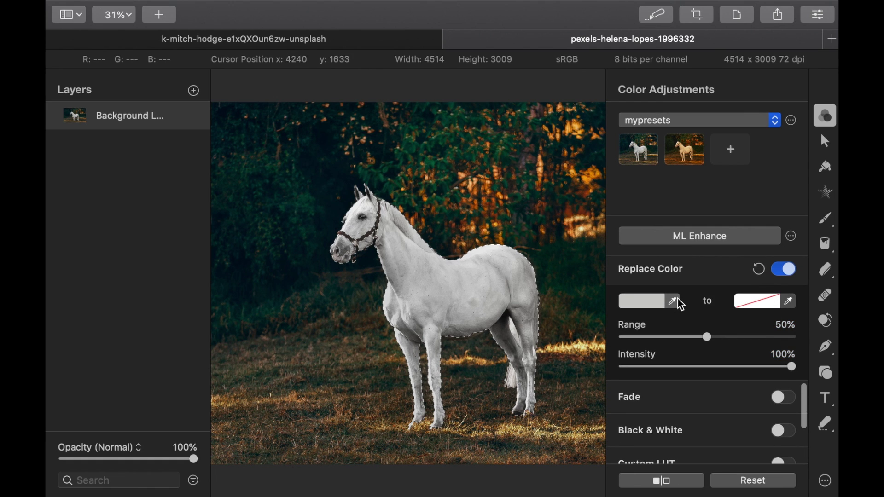
Resample the horse's grey coat as source and set the Replace Color target to near-black.
left_click(675, 302)
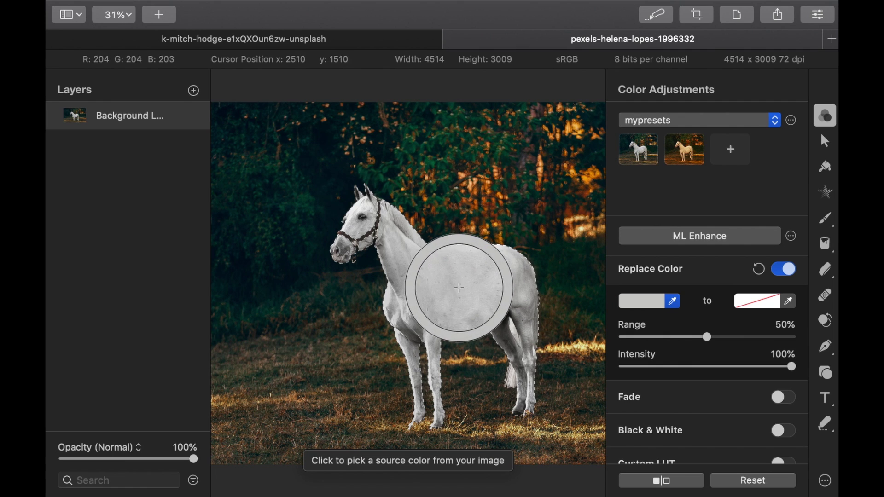
left_click(463, 288)
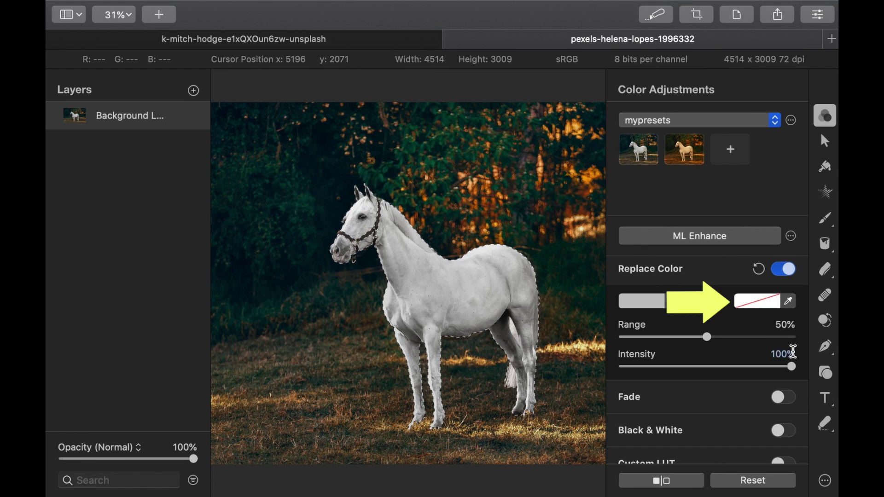
left_click(764, 303)
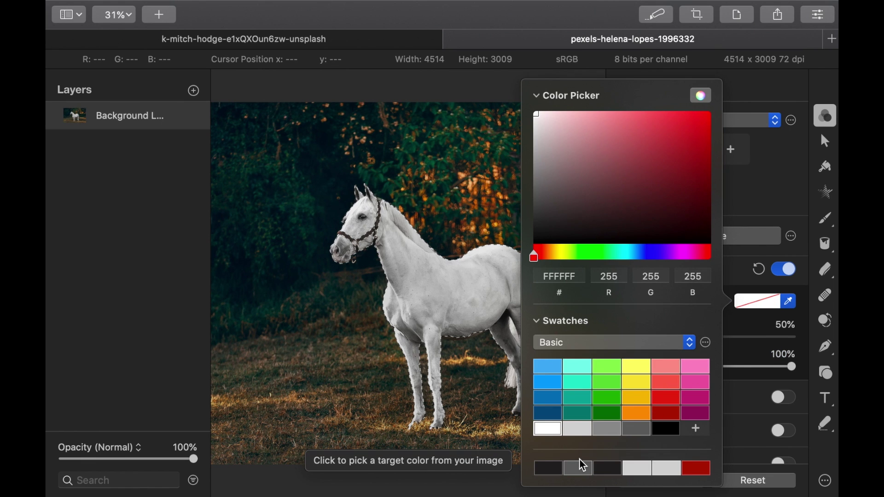
left_click(551, 473)
left_click(544, 100)
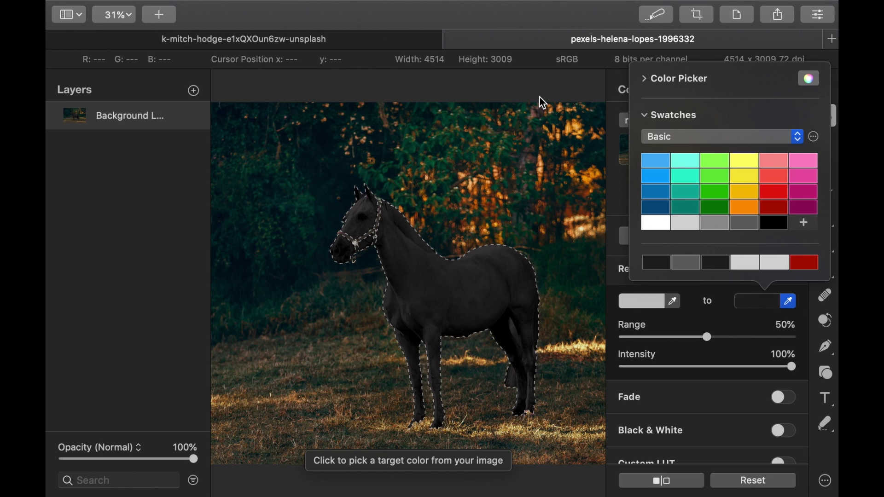
Set Replace Color's Range to 66% and Intensity to 95%.
left_click_drag(708, 336, 787, 336)
left_click(802, 334)
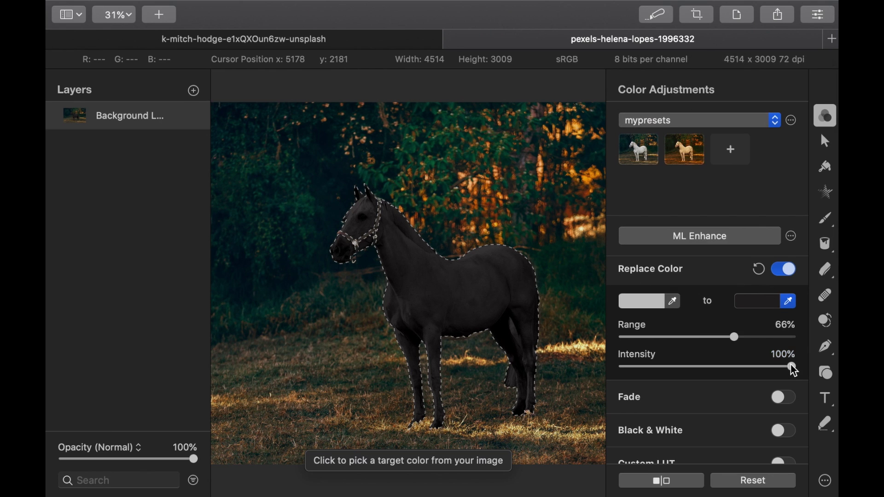
mouse_move(790, 368)
left_mouse_down()
mouse_move(720, 369)
mouse_move(788, 365)
left_mouse_up()
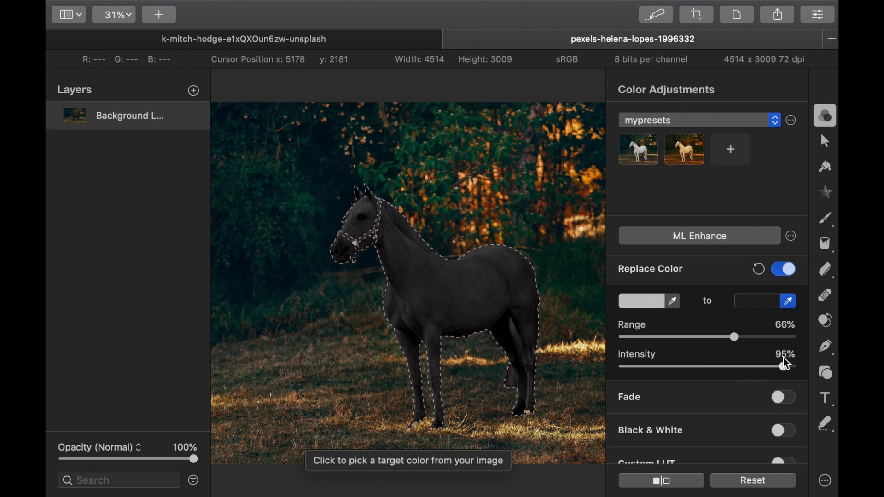